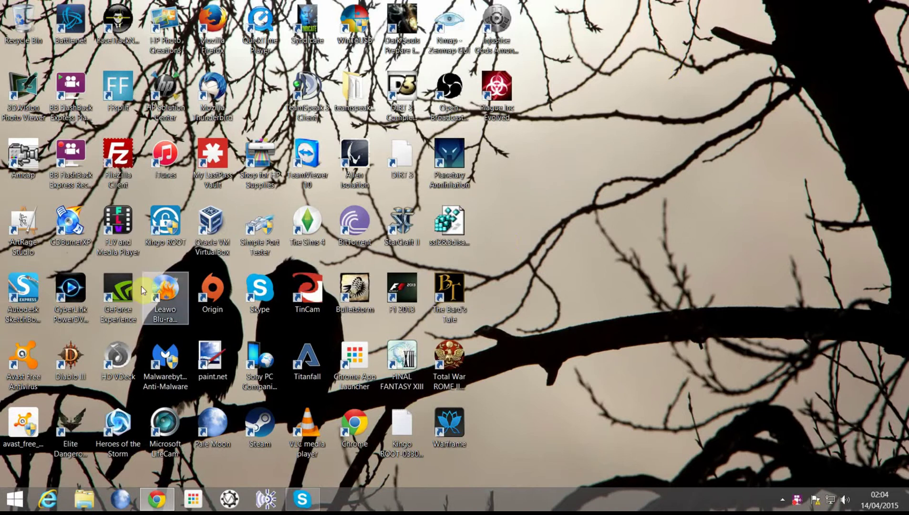
Launch the Mail app from the Start screen and bring up its Settings
{"action": "left_click", "coordinate": [14, 499]}
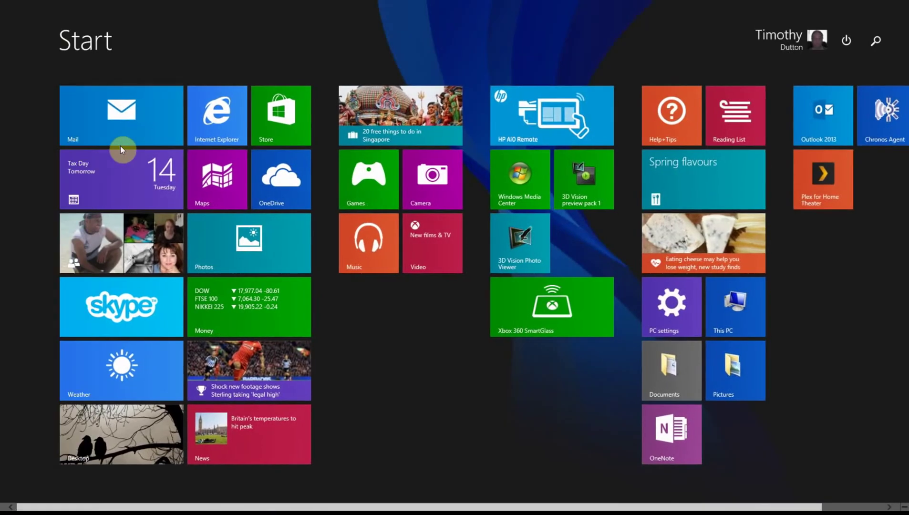
{"action": "left_click", "coordinate": [130, 123]}
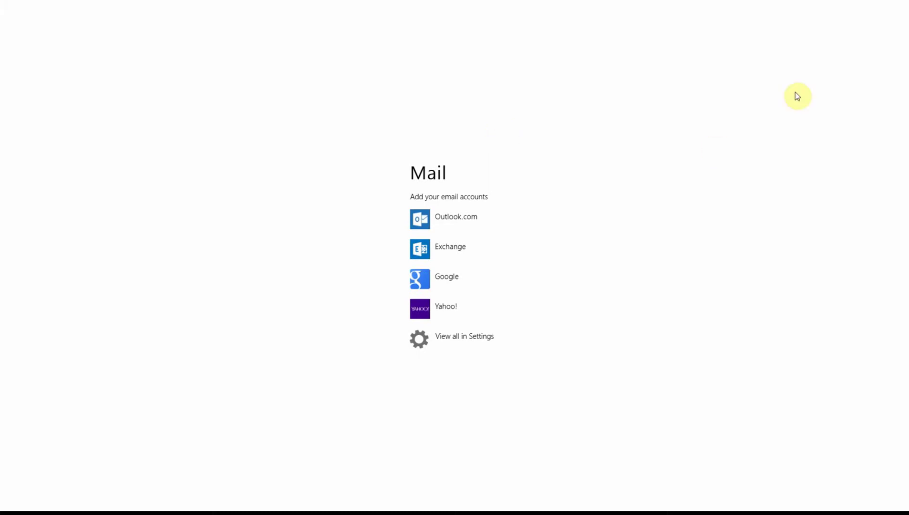
{"action": "mouse_move", "coordinate": [907, 2]}
{"action": "left_click", "coordinate": [888, 291]}
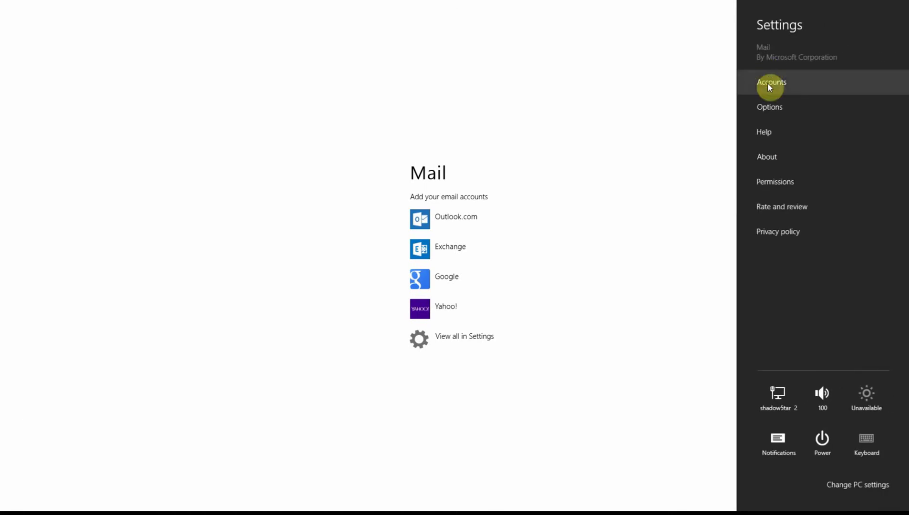
From Accounts, start adding a new account of the 'Other account' kind
{"action": "left_click", "coordinate": [768, 83]}
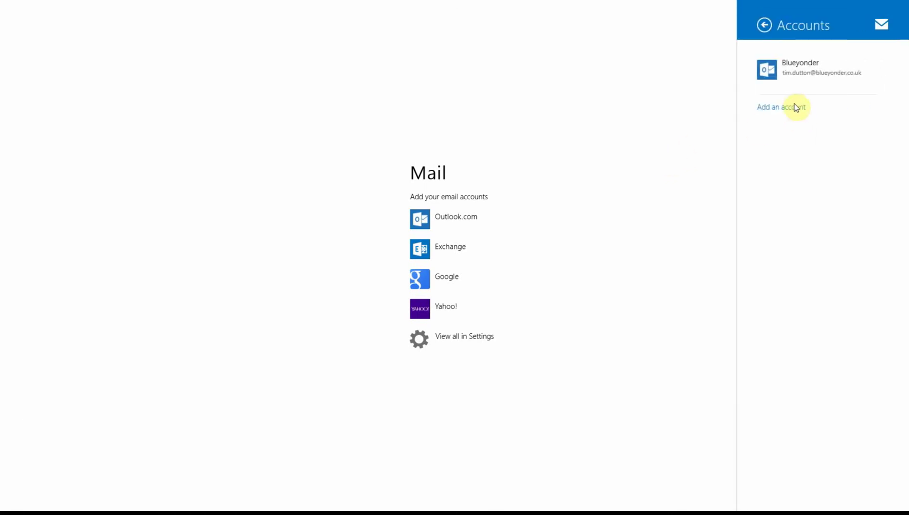
{"action": "left_click", "coordinate": [793, 106]}
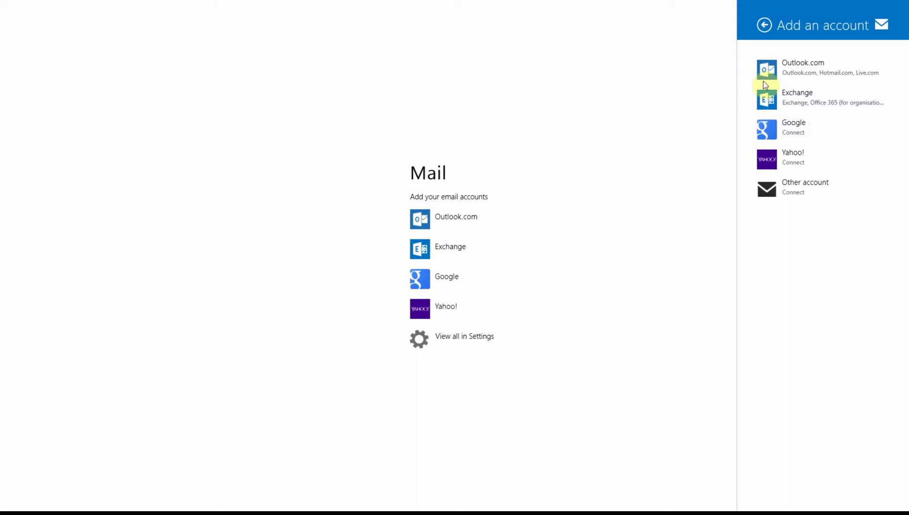
{"action": "left_click", "coordinate": [772, 192]}
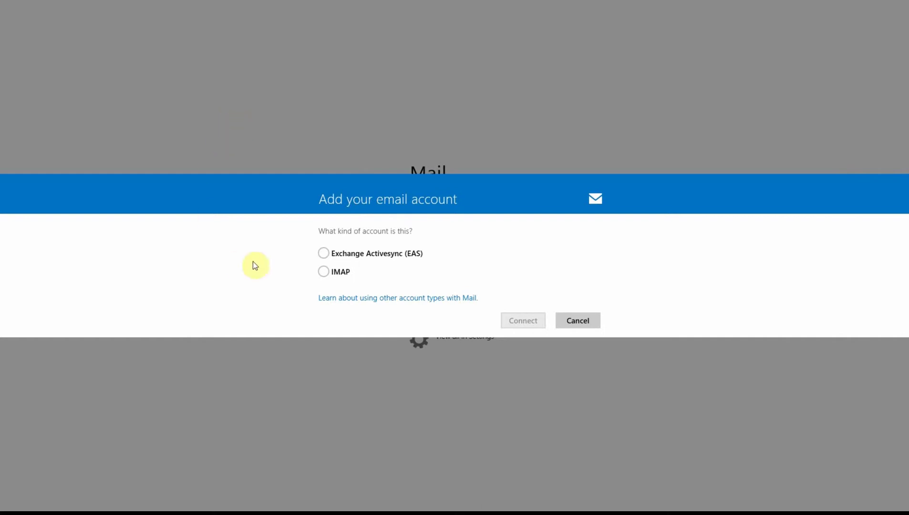
Choose IMAP as the account type and enter the Blueyonder email address and password
{"action": "left_click", "coordinate": [326, 273]}
{"action": "left_click", "coordinate": [523, 323]}
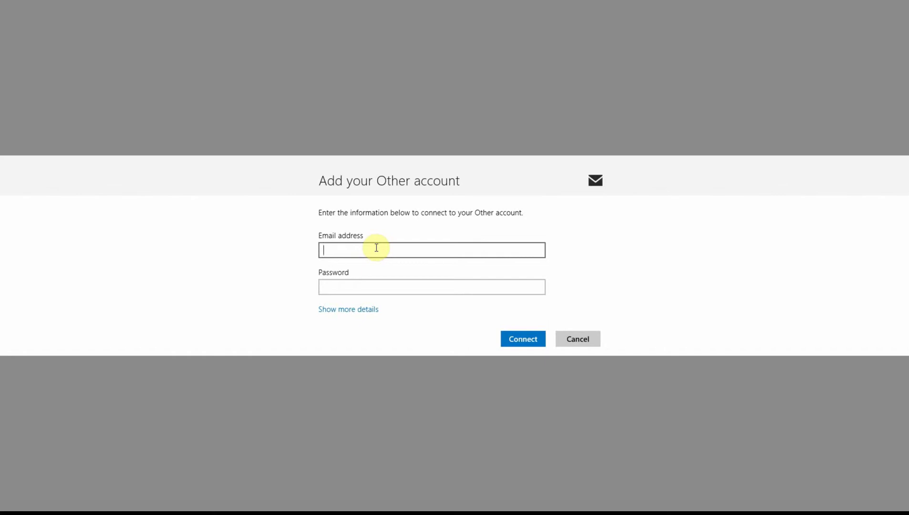
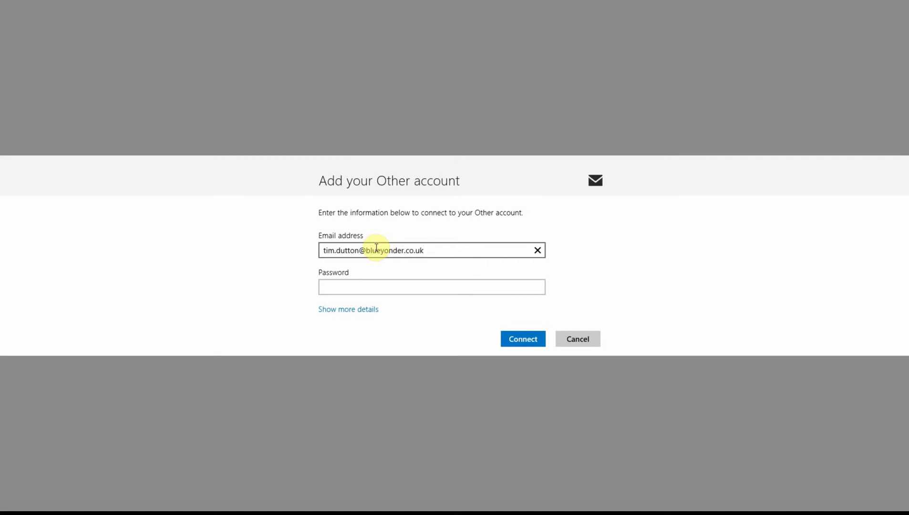
{"action": "key", "text": "Tab"}
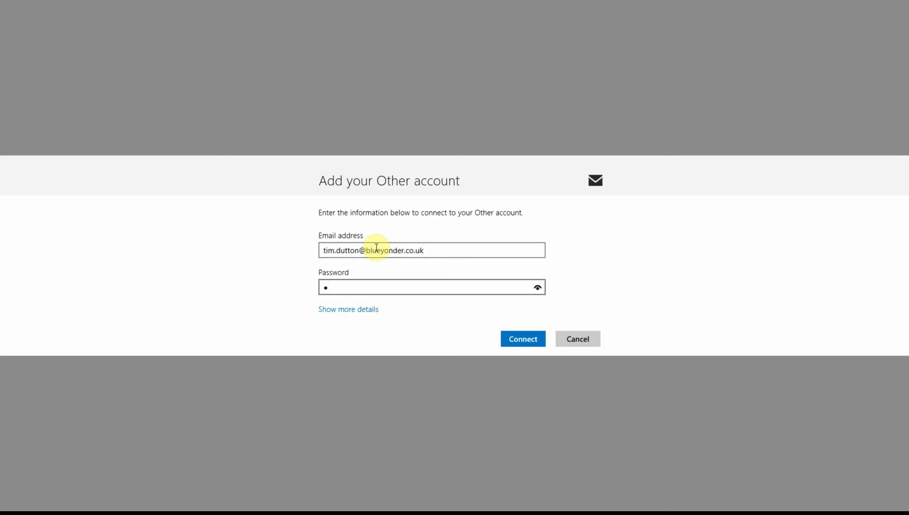
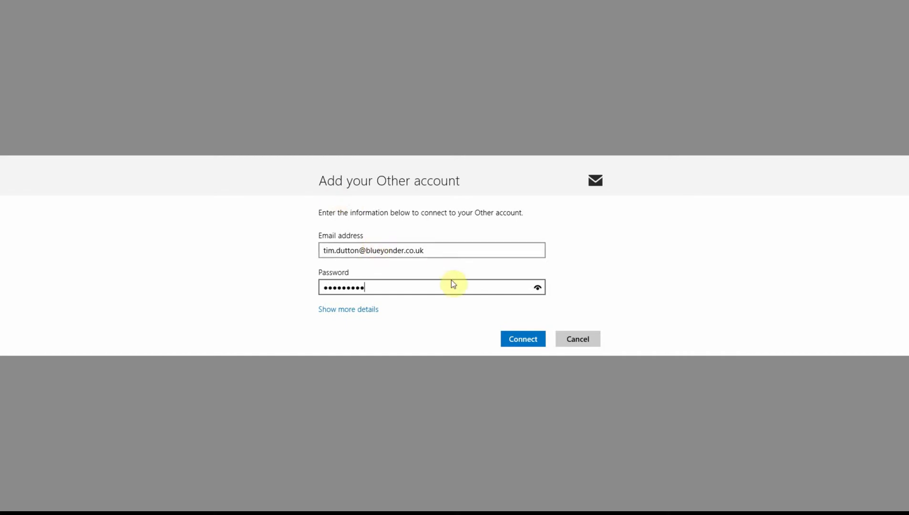
After connecting fails, enter the full email address as username and imap.virginmedia.com as incoming server
{"action": "left_click", "coordinate": [517, 341]}
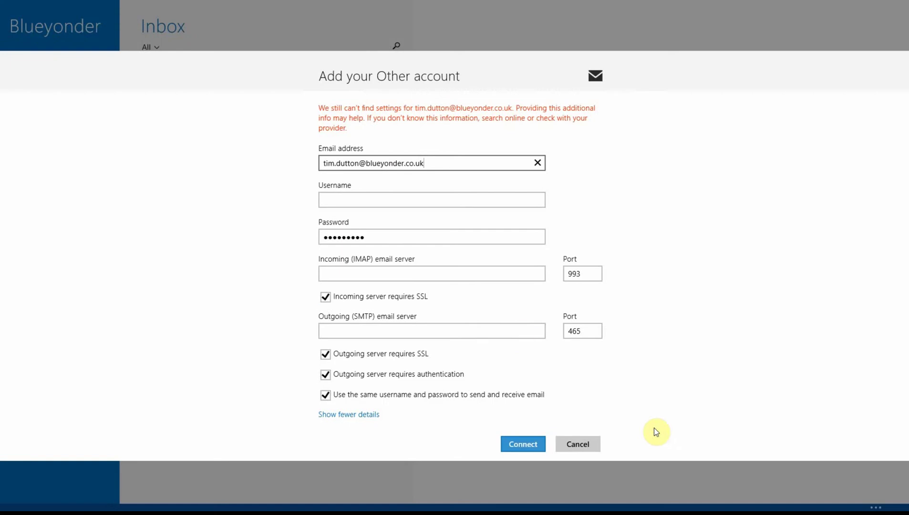
{"action": "left_click", "coordinate": [367, 200]}
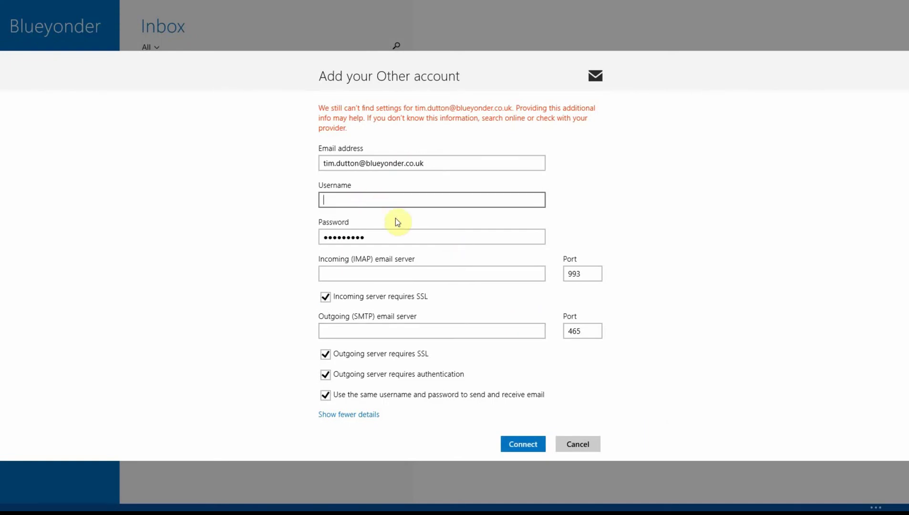
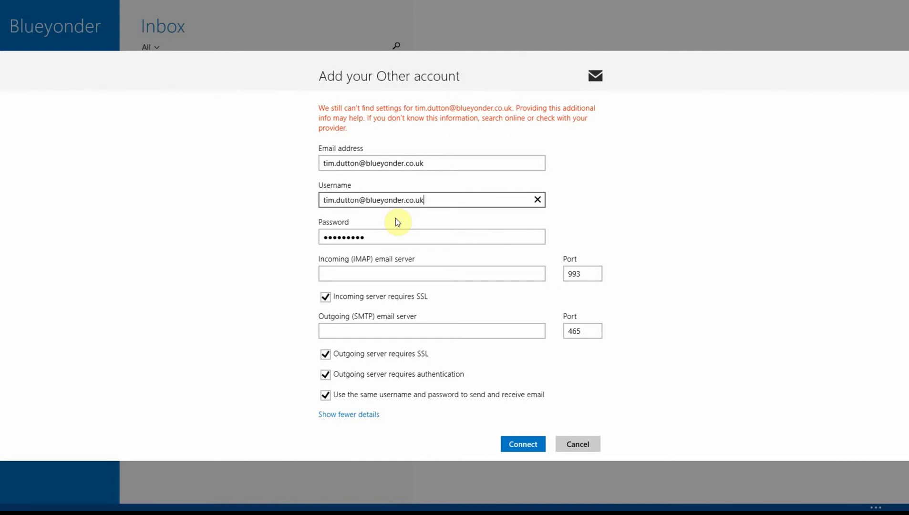
{"action": "key", "text": "Tab"}
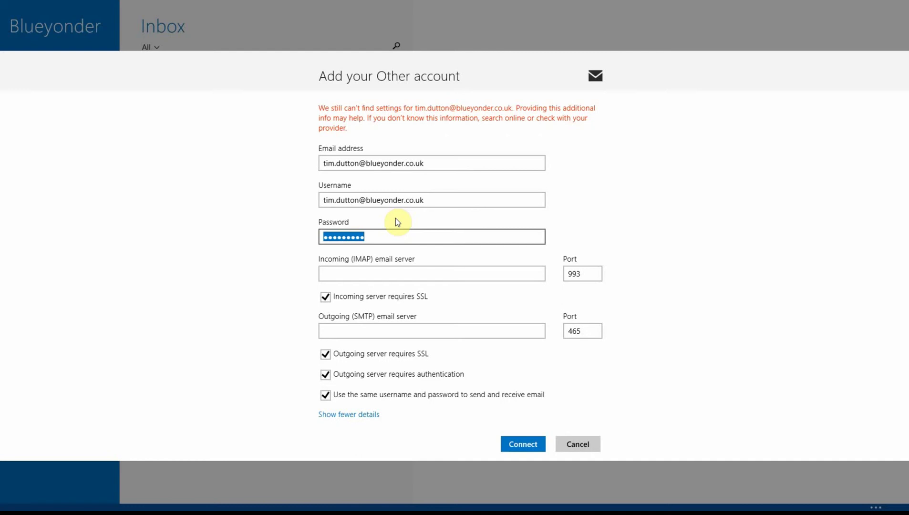
{"action": "key", "text": "Tab"}
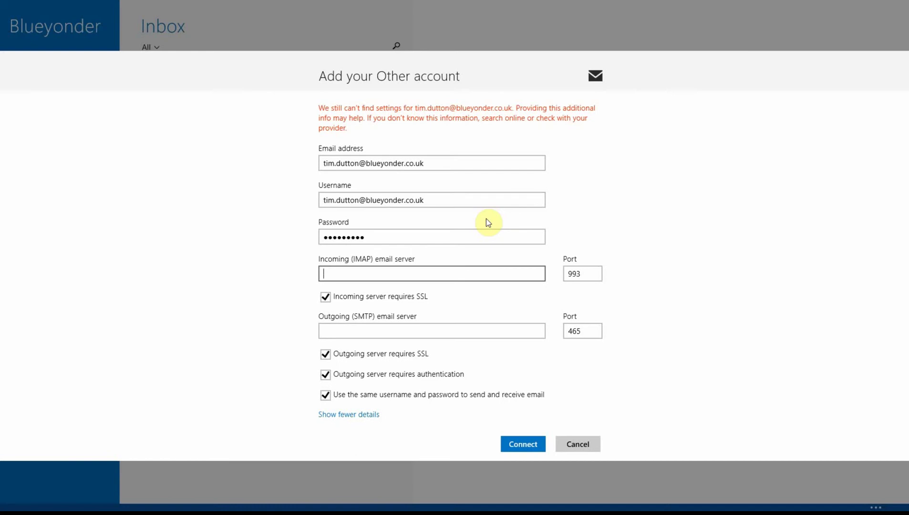
{"action": "type", "text": "imap"}
{"action": "type", "text": "."}
{"action": "type", "text": "vi"}
{"action": "type", "text": "rginmedia"}
{"action": "type", "text": ".com"}
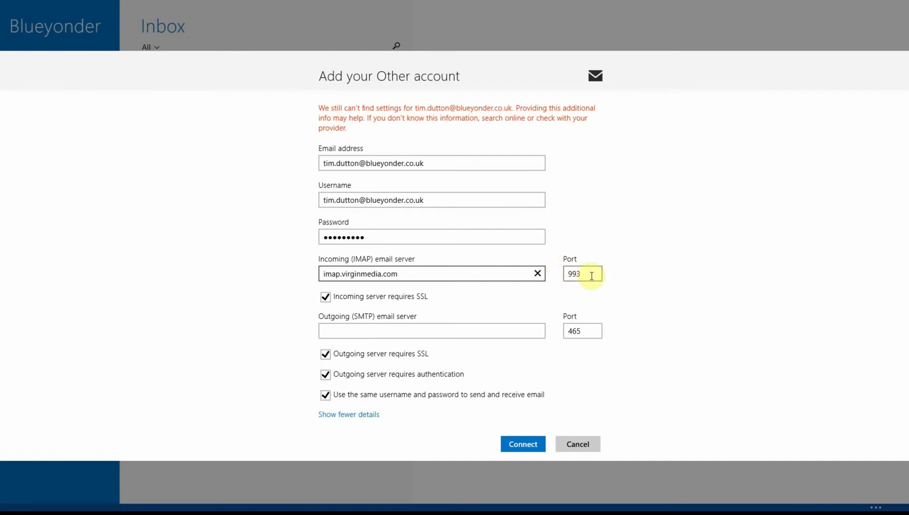
Enter smtp.virginmedia.com as outgoing server and attempt to connect, getting a password error
{"action": "left_click", "coordinate": [337, 332]}
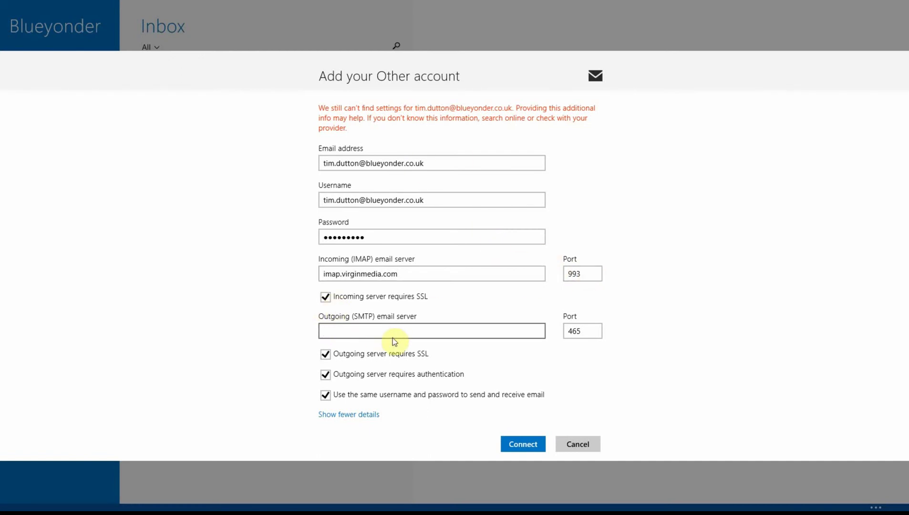
{"action": "type", "text": "smtp"}
{"action": "type", "text": ".vi"}
{"action": "type", "text": "rginmedia.com"}
{"action": "left_click", "coordinate": [526, 444]}
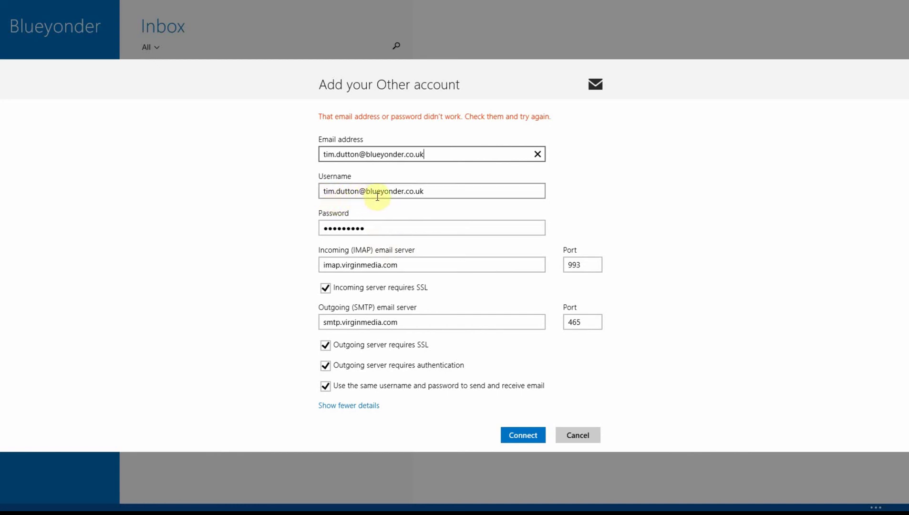
Retype the password and connect, completing the Blueyonder account so the inbox syncs
{"action": "double_click", "coordinate": [376, 228]}
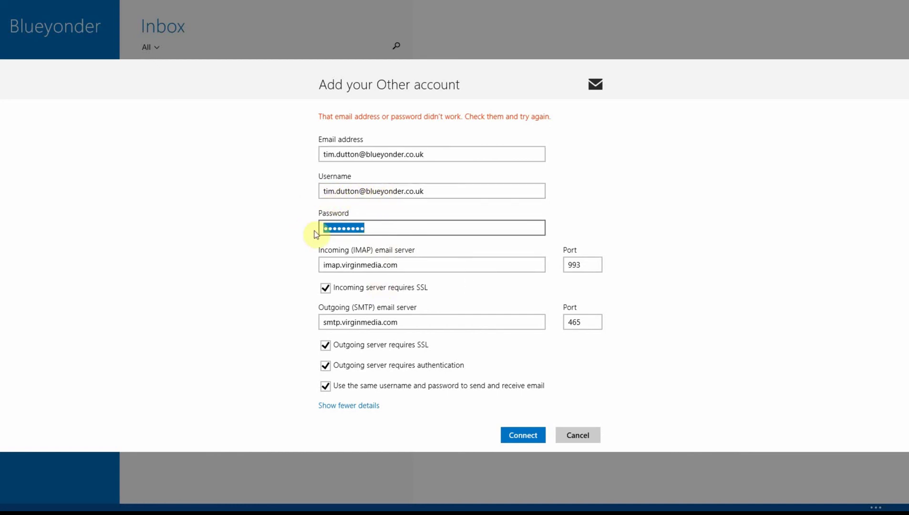
{"action": "type", "text": "***"}
{"action": "type", "text": "****"}
{"action": "type", "text": "**"}
{"action": "left_click", "coordinate": [518, 434]}
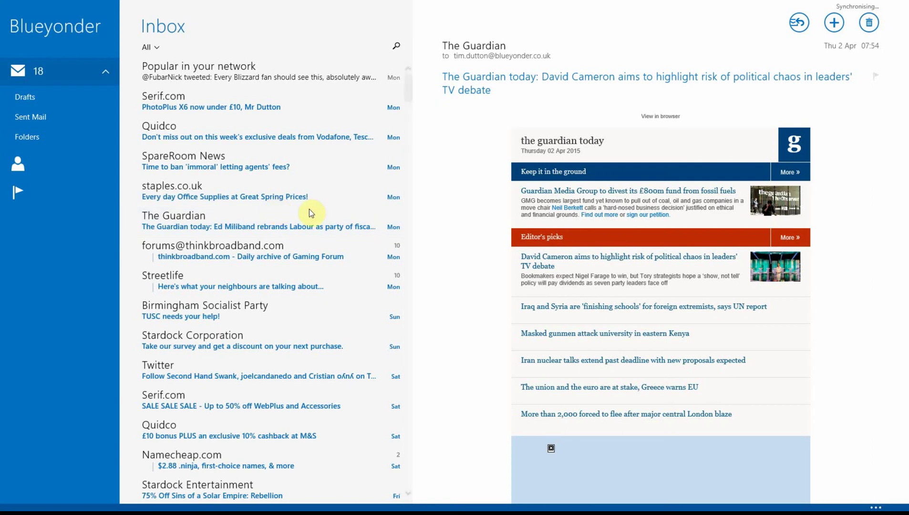
{"action": "mouse_move", "coordinate": [270, 190]}
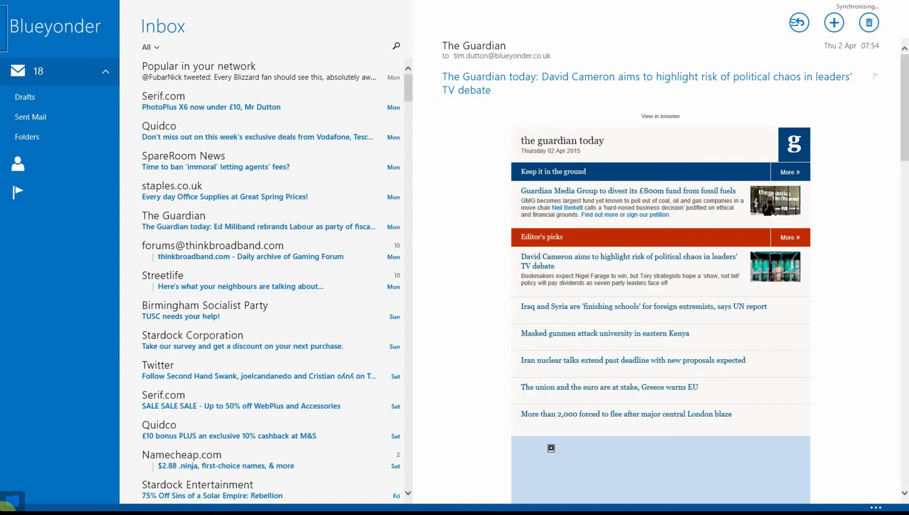
Leave Mail for the Windows 8 Start screen
{"action": "left_click", "coordinate": [9, 505]}
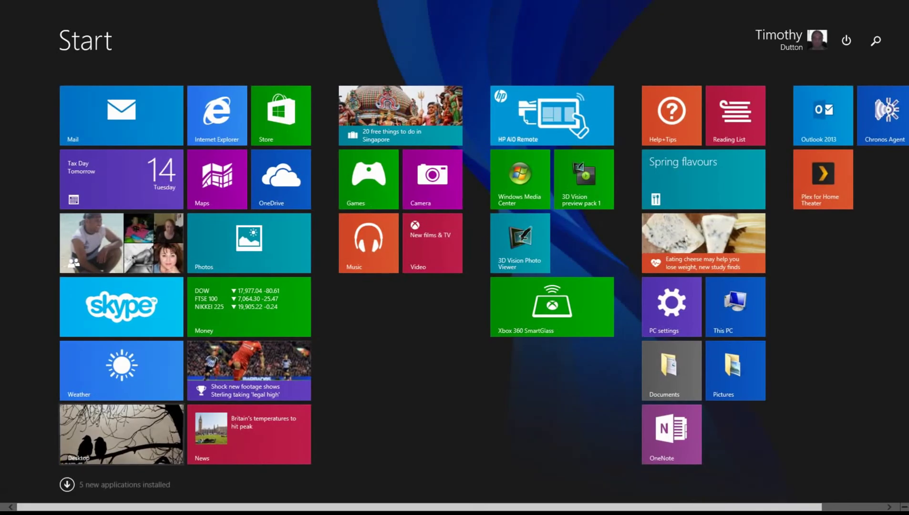